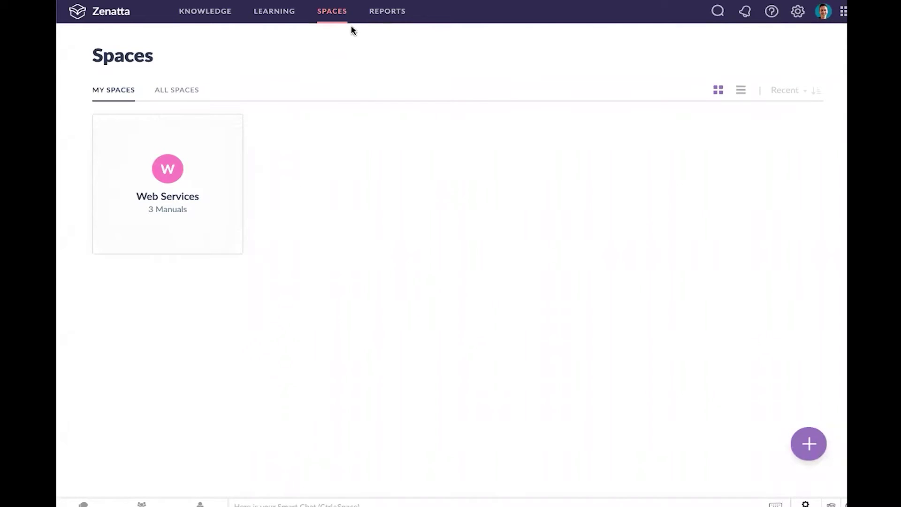
- Open the Web Development manual from the Web Services space and show its chapter sidebar
left_click(166, 197)
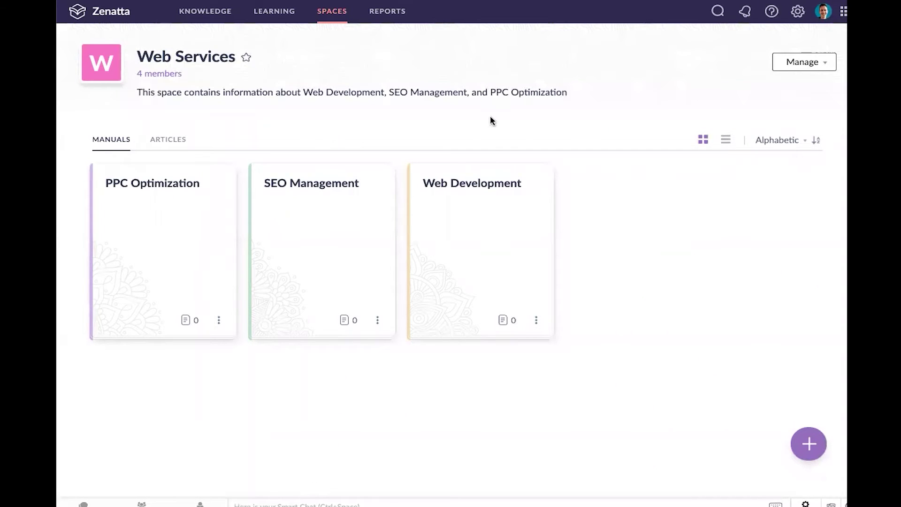
left_click(492, 187)
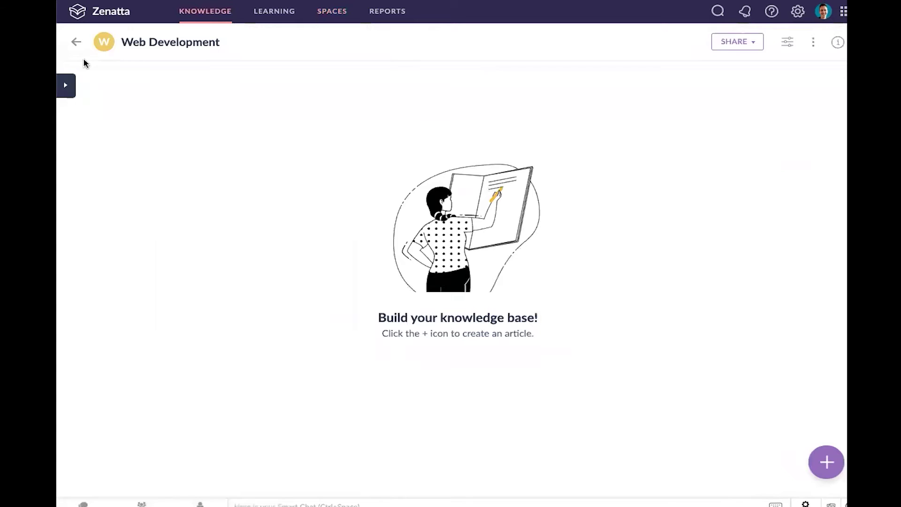
left_click(72, 91)
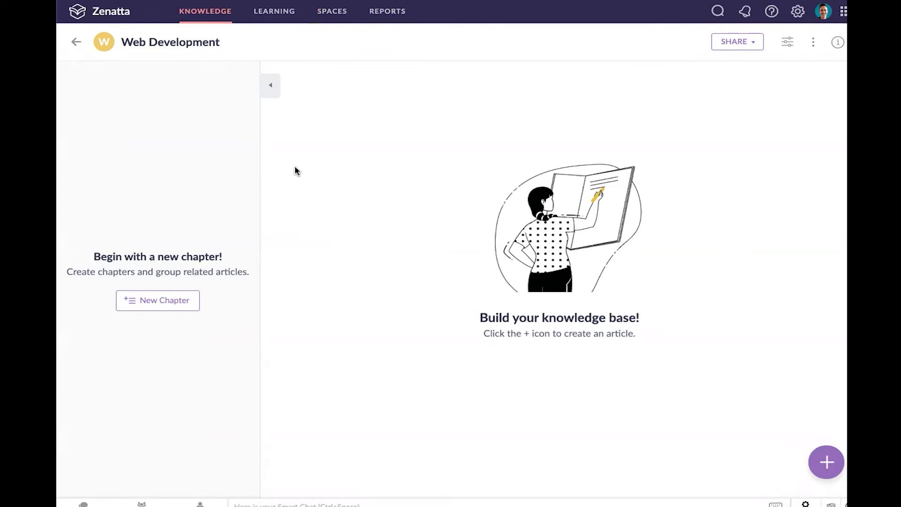
- Add chapters Client Credential Management, Web Form Best Practices and Site Performance Optimization
left_click(171, 288)
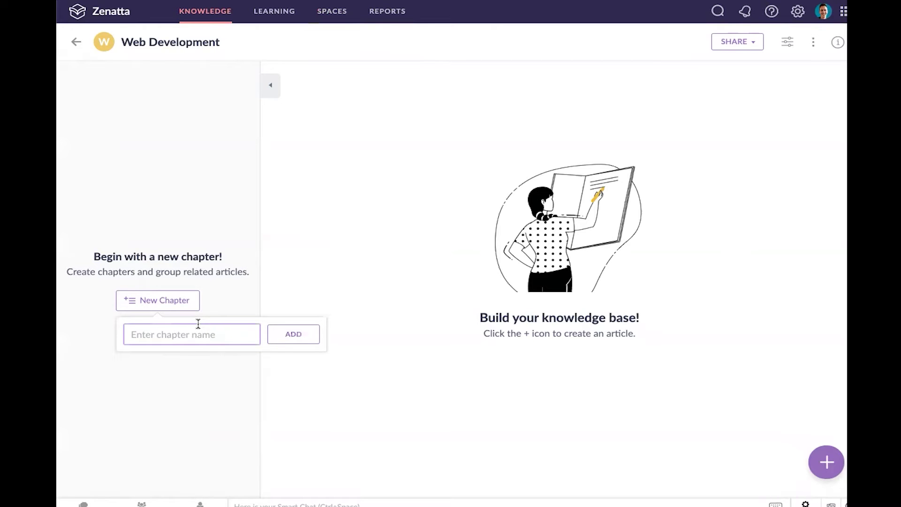
type("Cl")
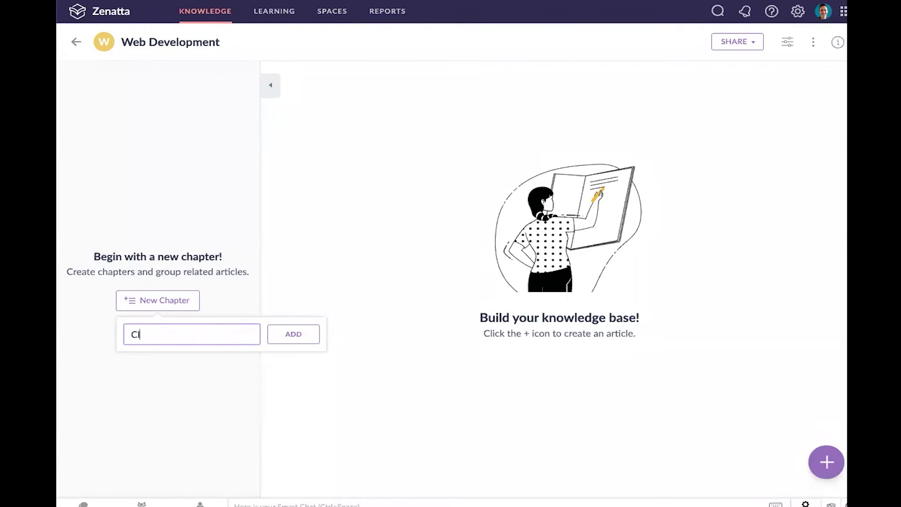
type("ient Credential Management")
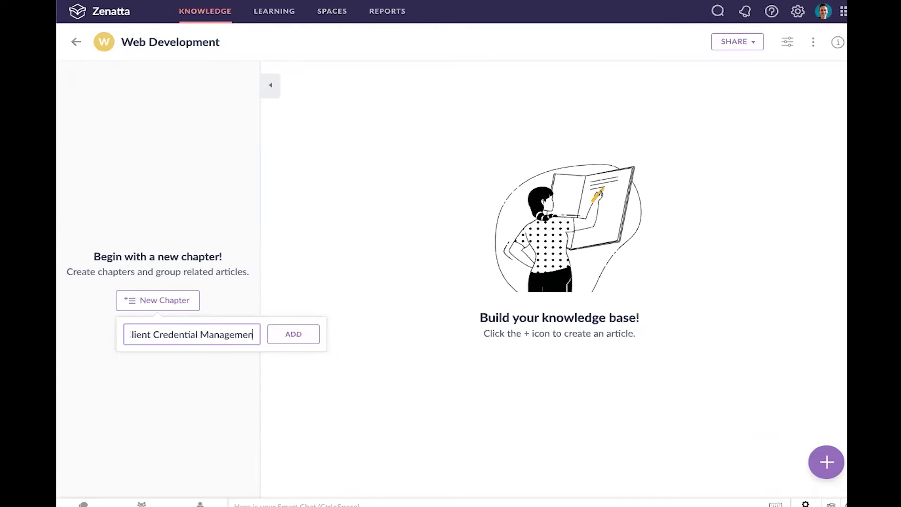
left_click(300, 335)
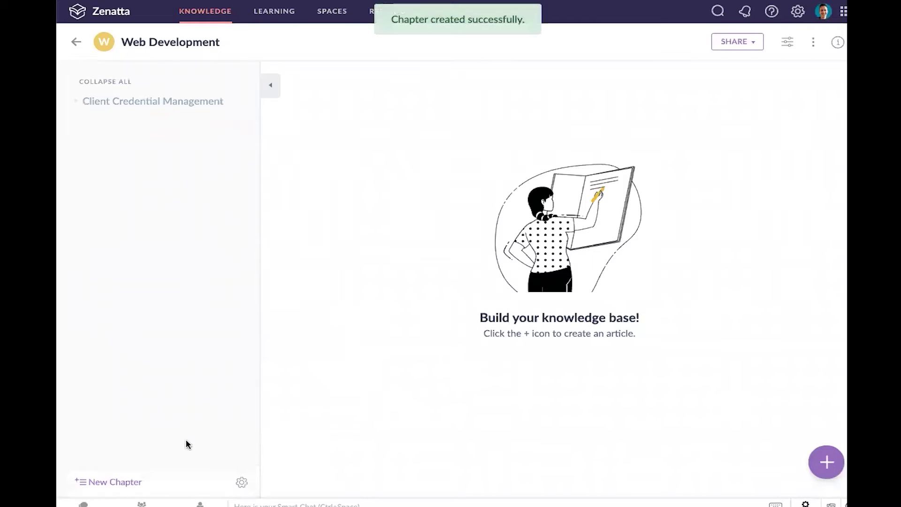
left_click(111, 482)
type("Web f")
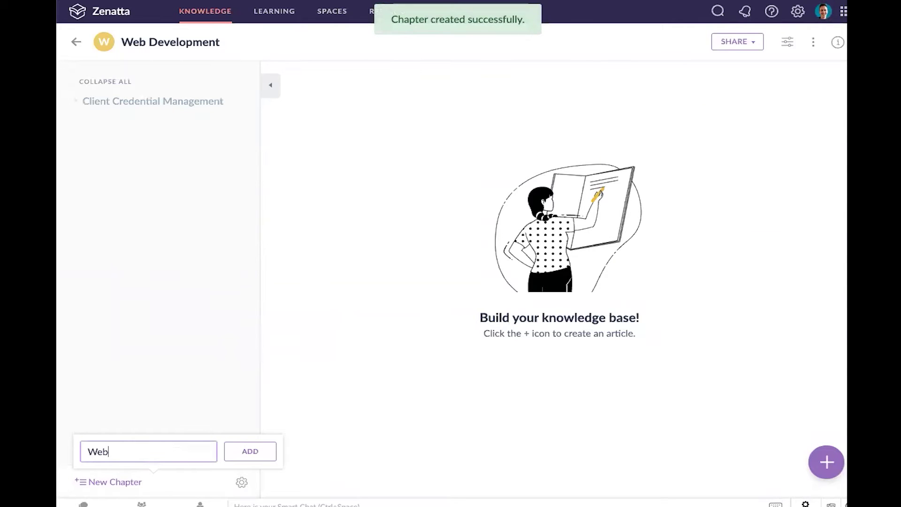
key("BackSpace")
type("Form Best Practices")
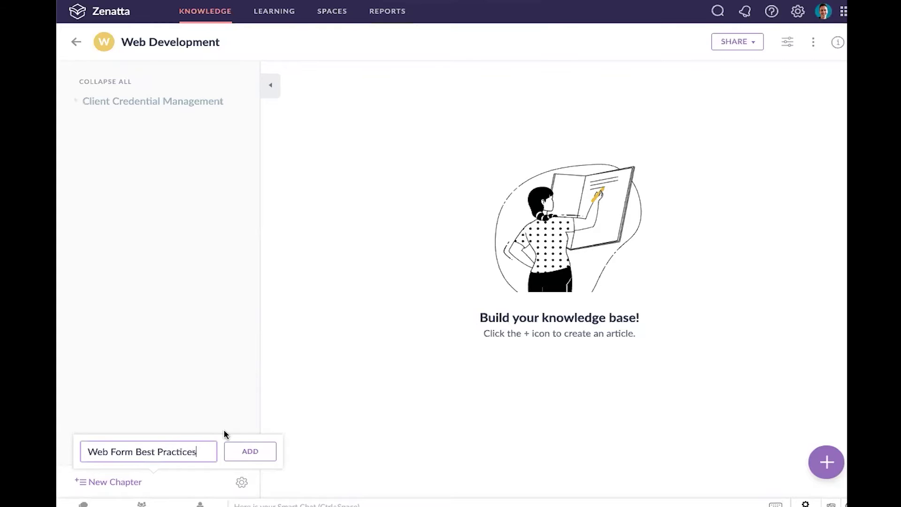
key("Return")
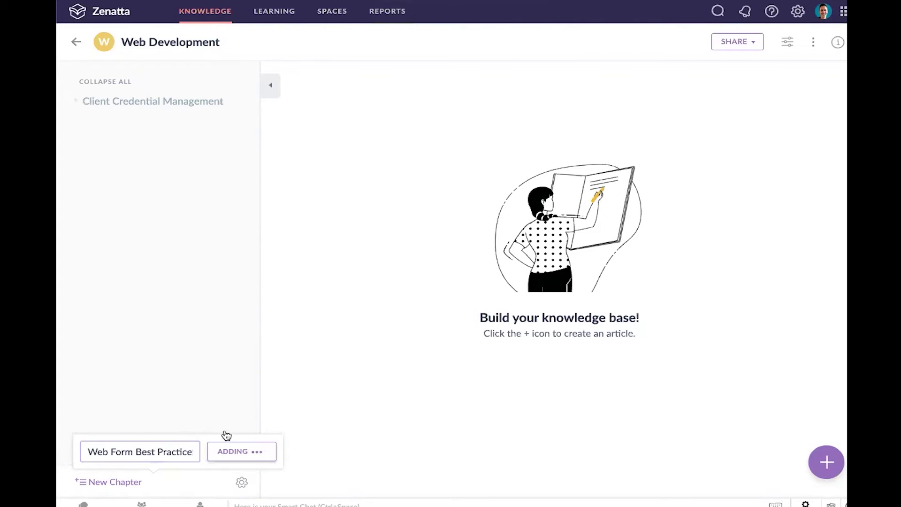
left_click(130, 482)
left_click(174, 444)
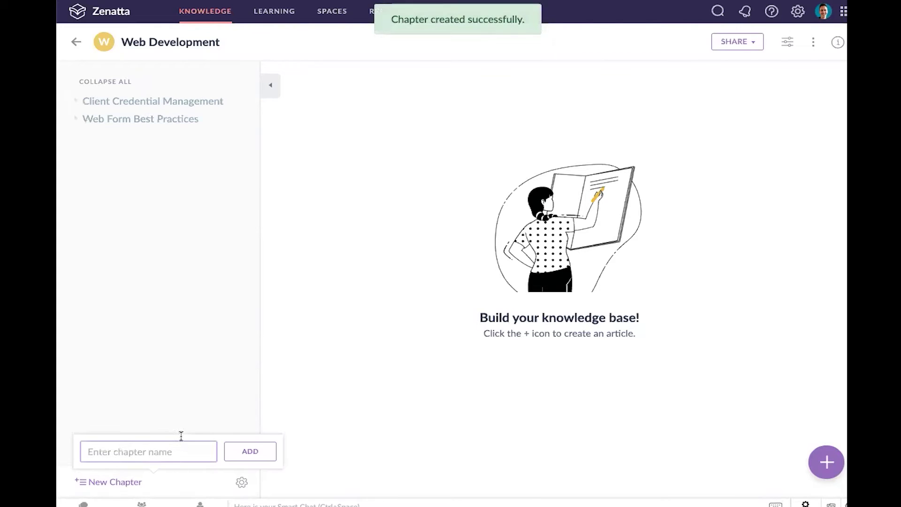
type("Site ")
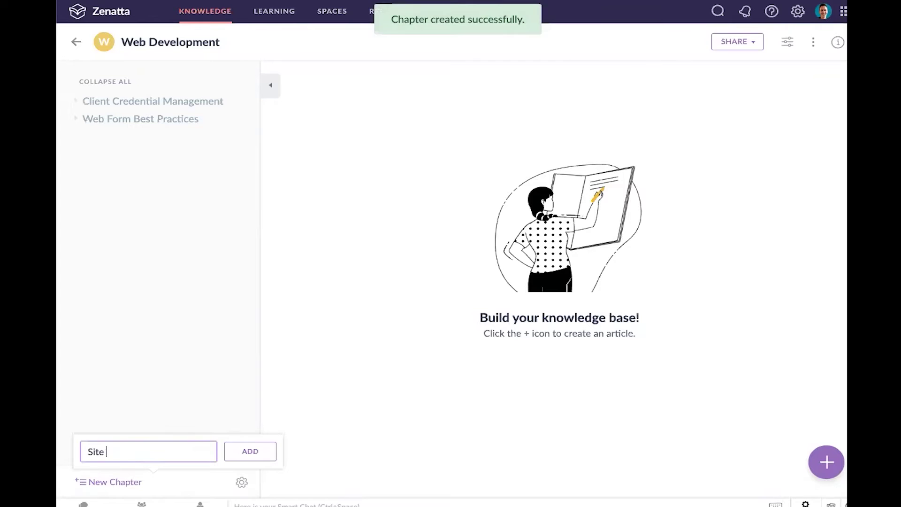
type("Performance Optimization")
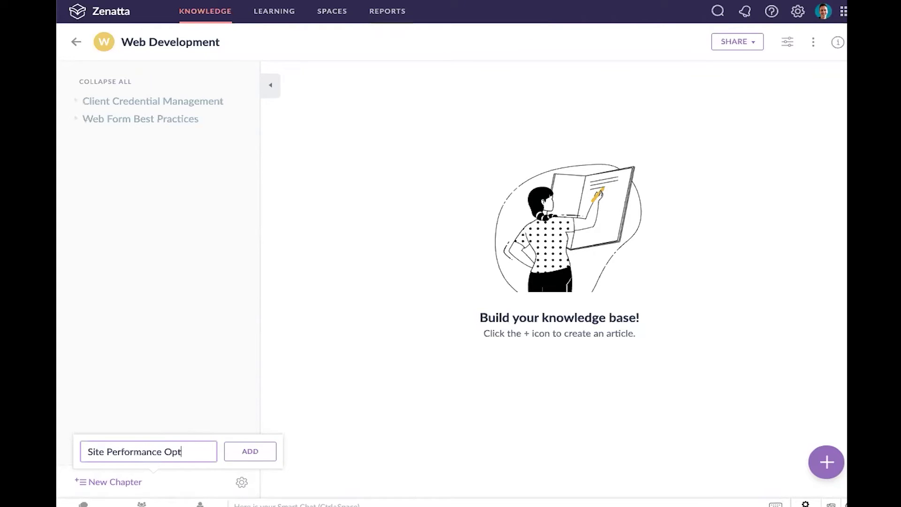
left_click(250, 452)
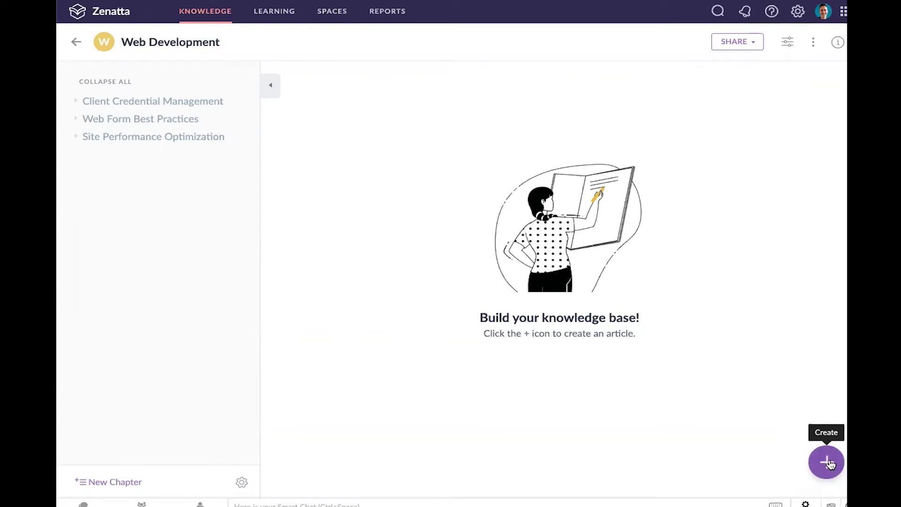
- Browse the Custom and Default article templates, cancel, and reopen the article creation choices
left_click(831, 463)
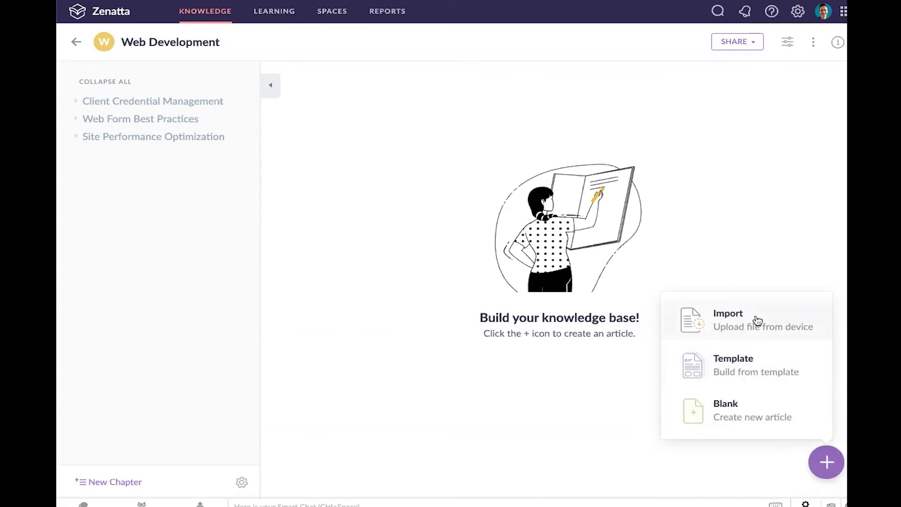
left_click(738, 373)
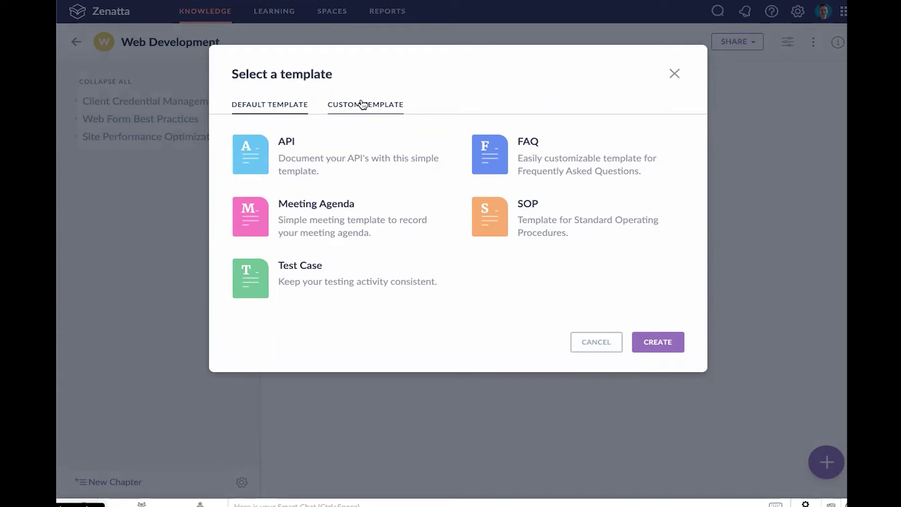
left_click(361, 104)
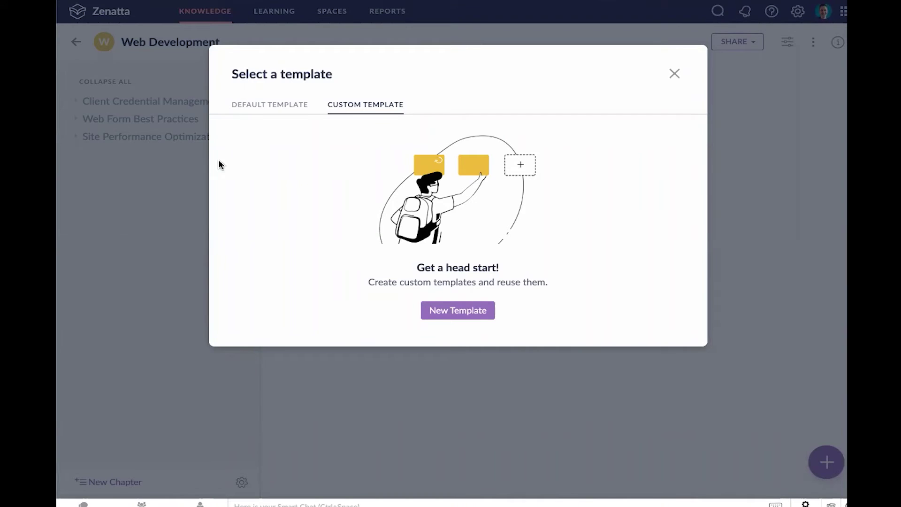
left_click(248, 112)
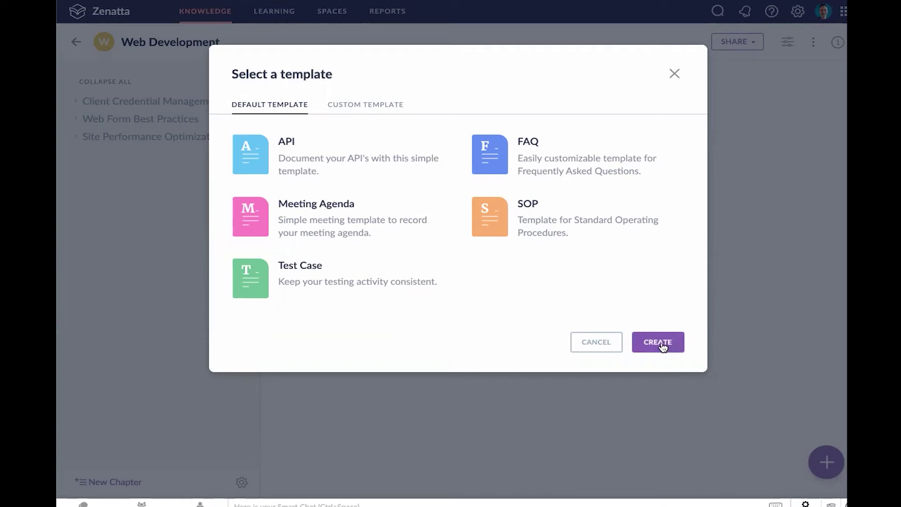
left_click(615, 347)
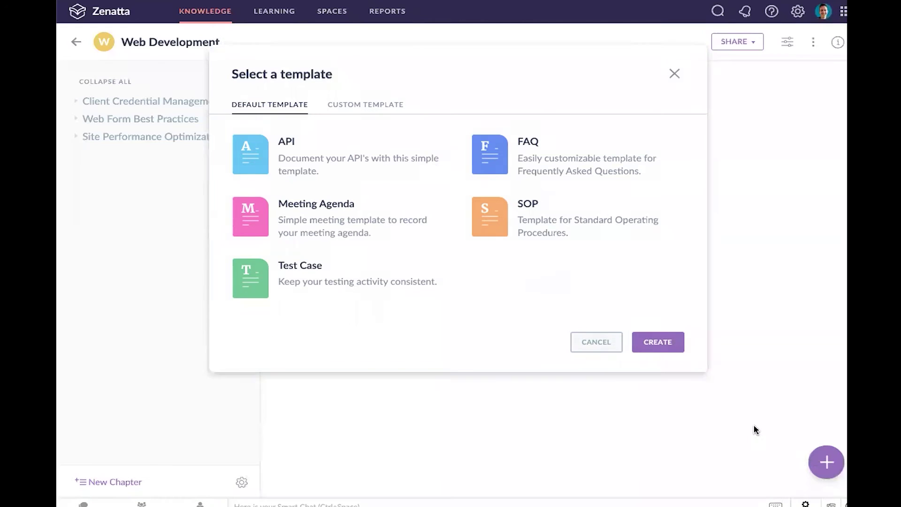
left_click(825, 460)
- Start a blank article in Client Credential Management named 'Using our stateless form for password collection'
left_click(765, 416)
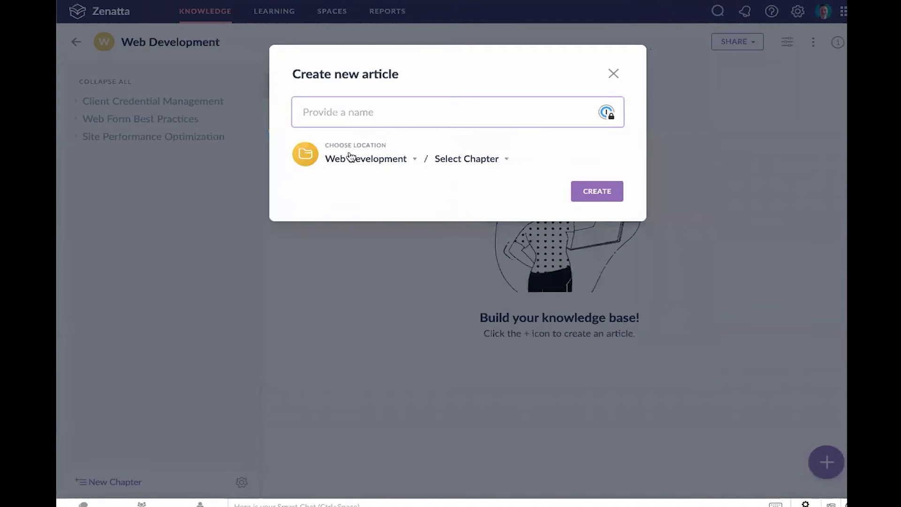
left_click(499, 161)
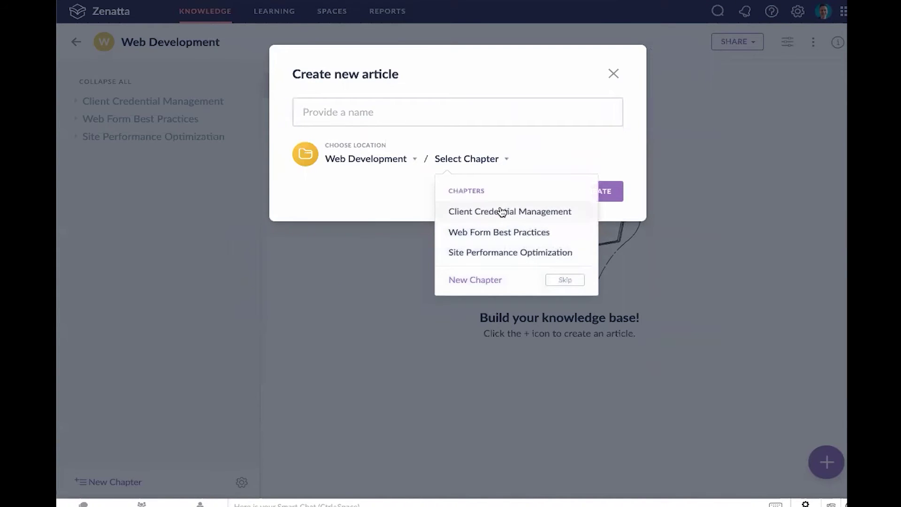
left_click(501, 212)
left_click(463, 113)
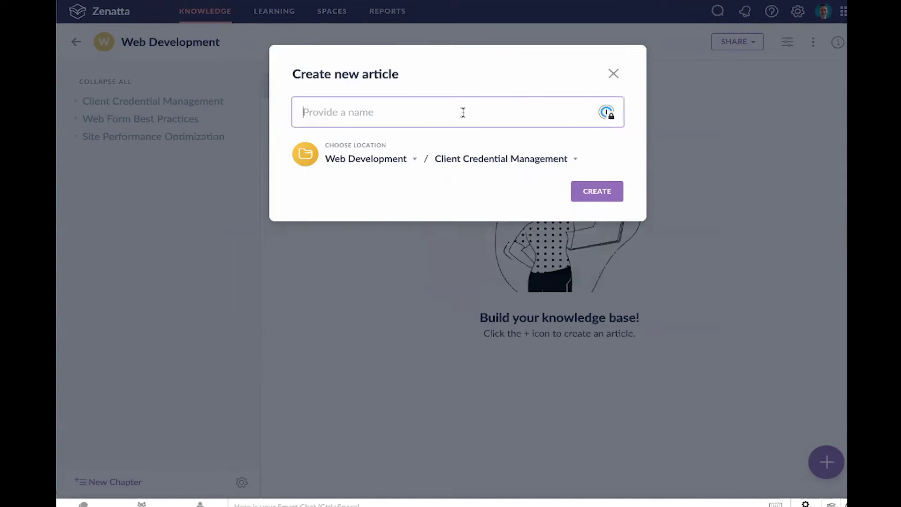
type("Using our stateles")
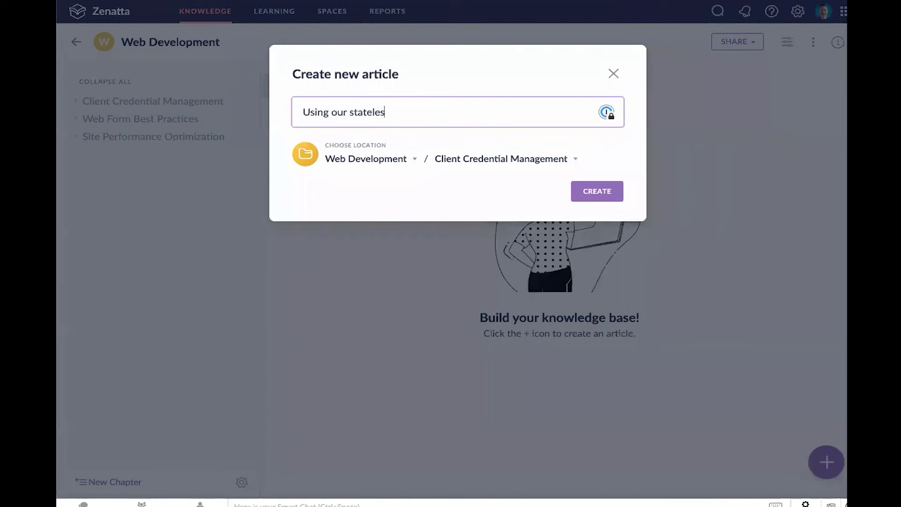
type("s form for password")
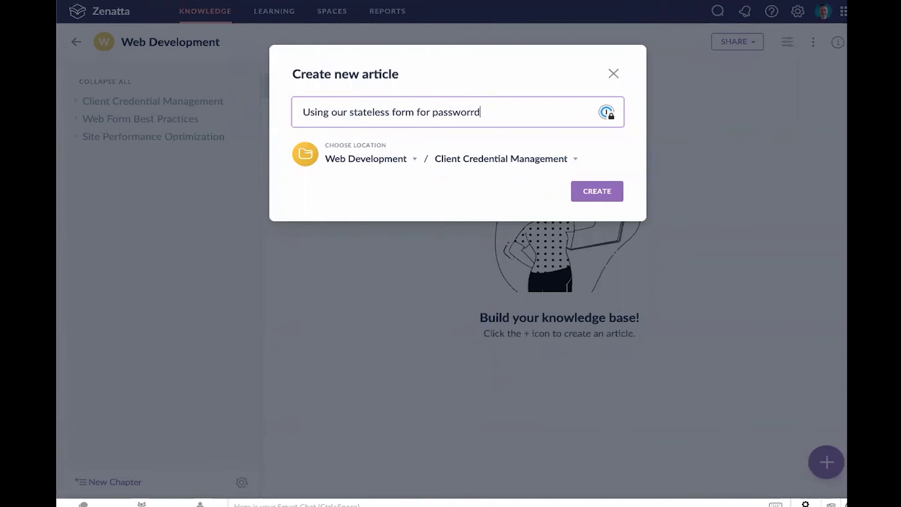
type(" collection")
left_click_drag(349, 112, 298, 112)
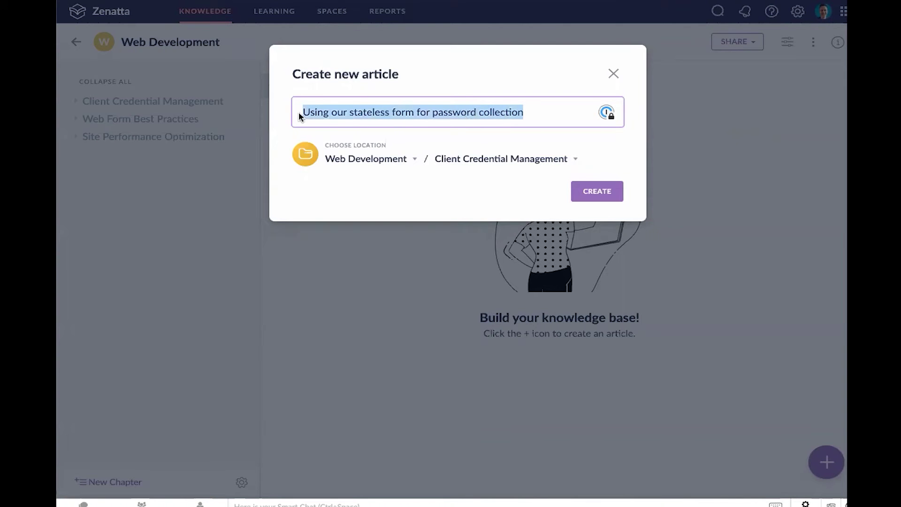
left_click(356, 112)
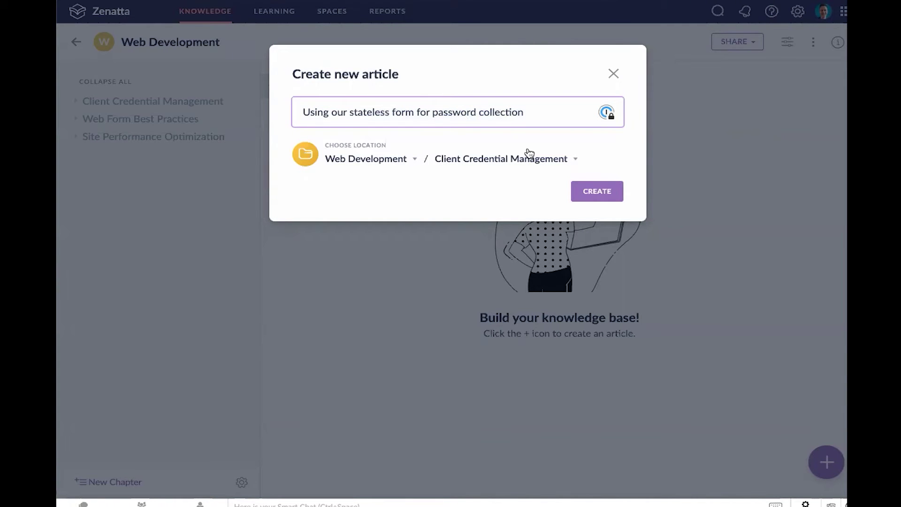
- Create the article, glance at the Insert tab's embed code box, then return to Format tools
left_click(605, 194)
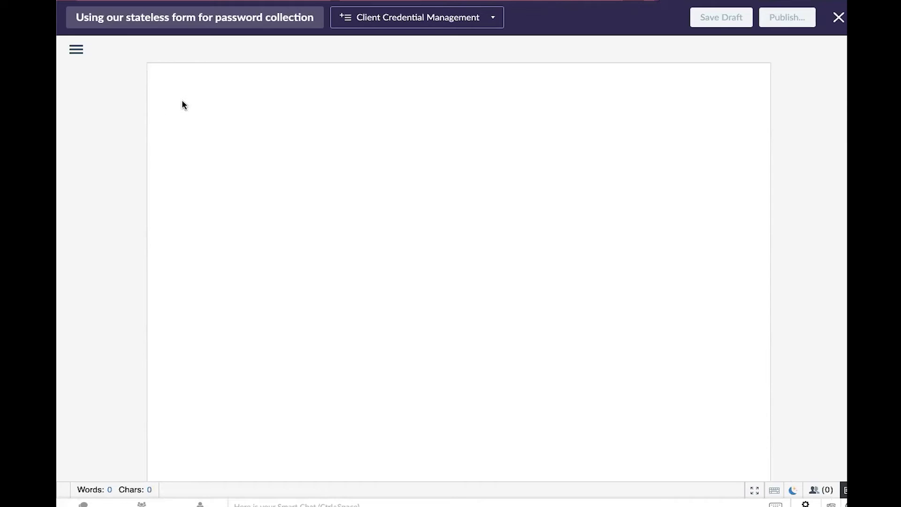
left_click(76, 50)
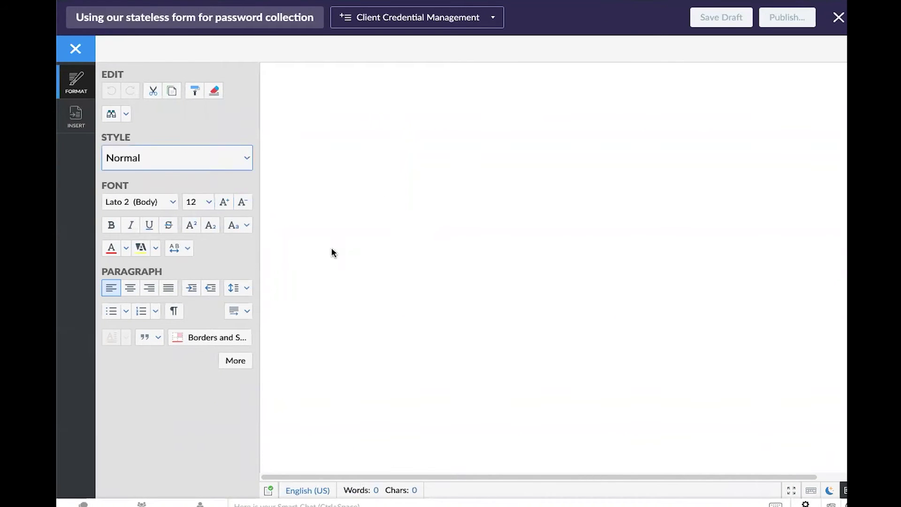
left_click(81, 126)
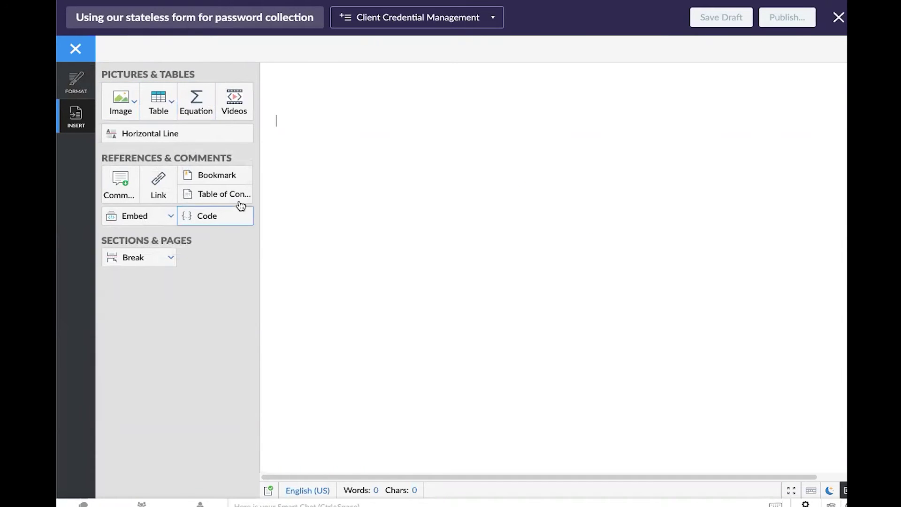
left_click(153, 217)
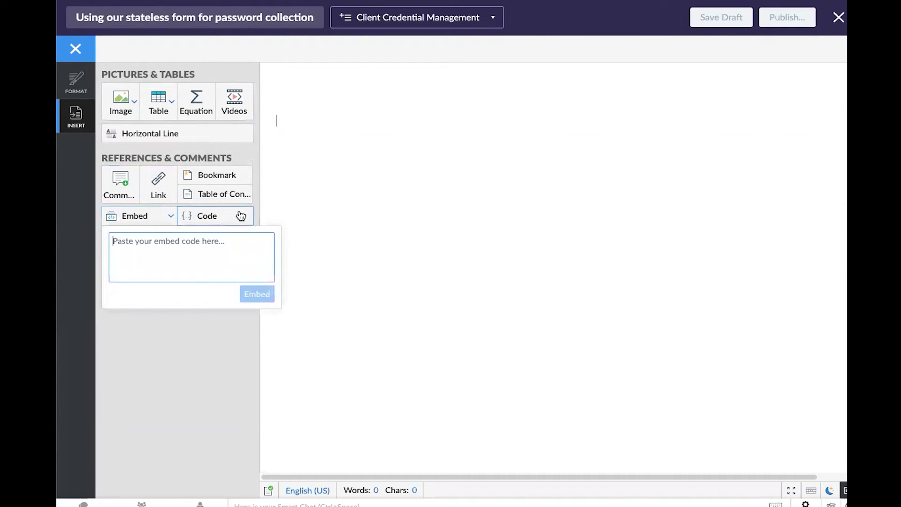
left_click(264, 204)
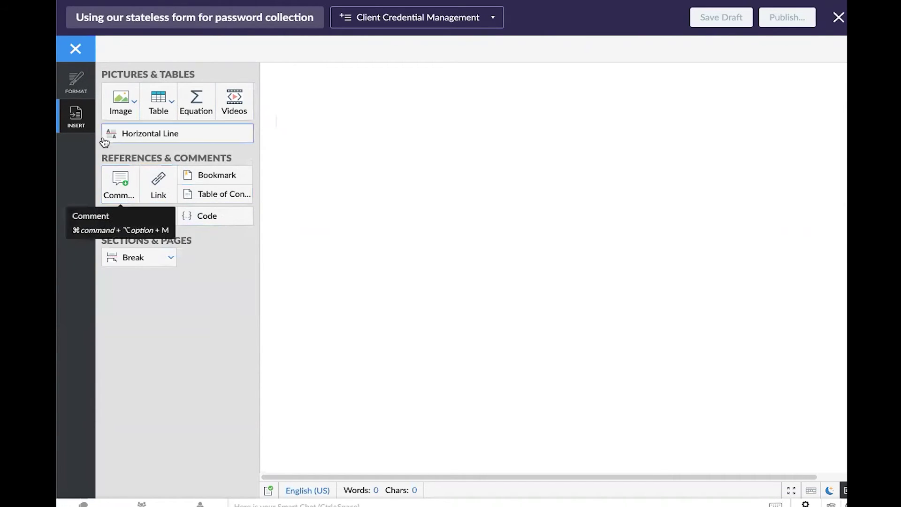
left_click(76, 88)
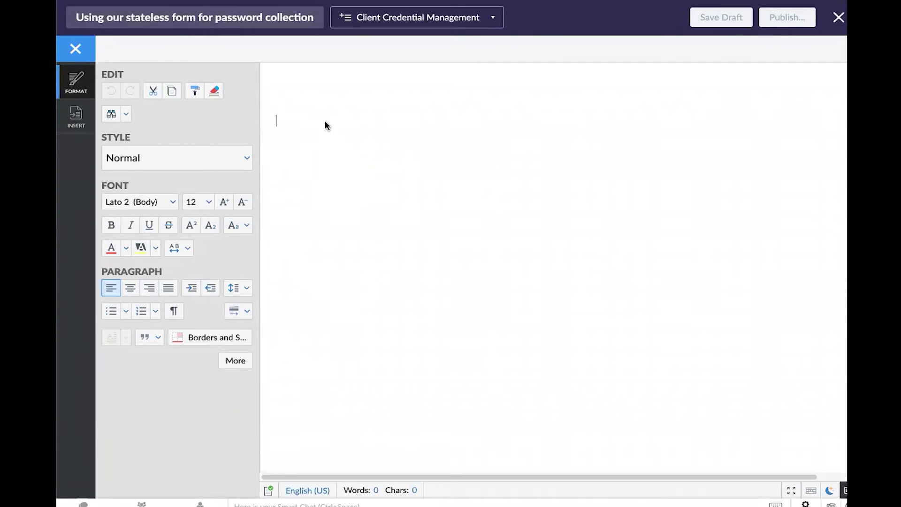
- Write the bold heading 'Form Usage for Password Collection' and paste six bulleted steps beneath it
left_click(130, 289)
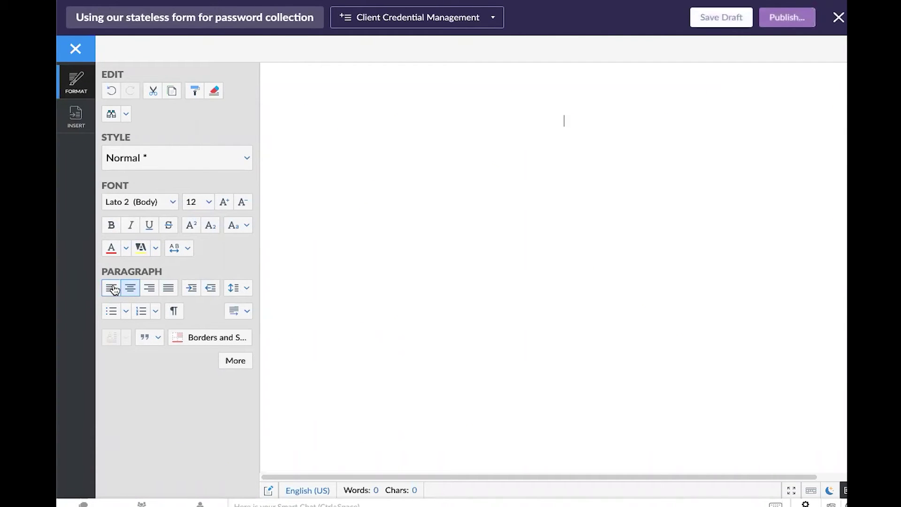
left_click(111, 288)
left_click(111, 224)
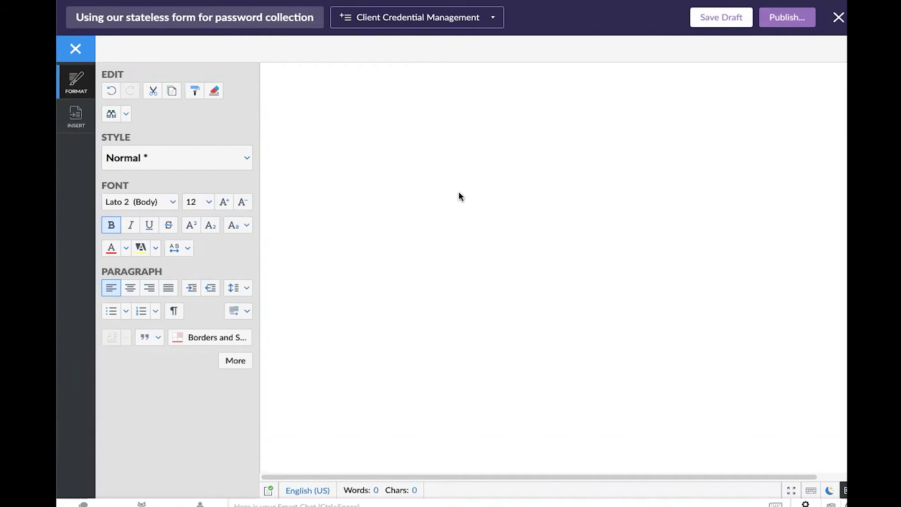
type("Form Usage for P")
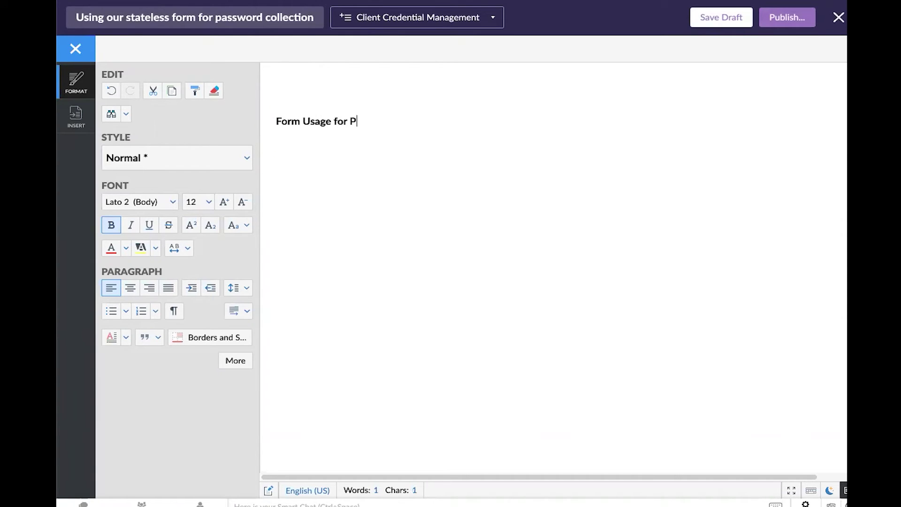
type("assword Collection")
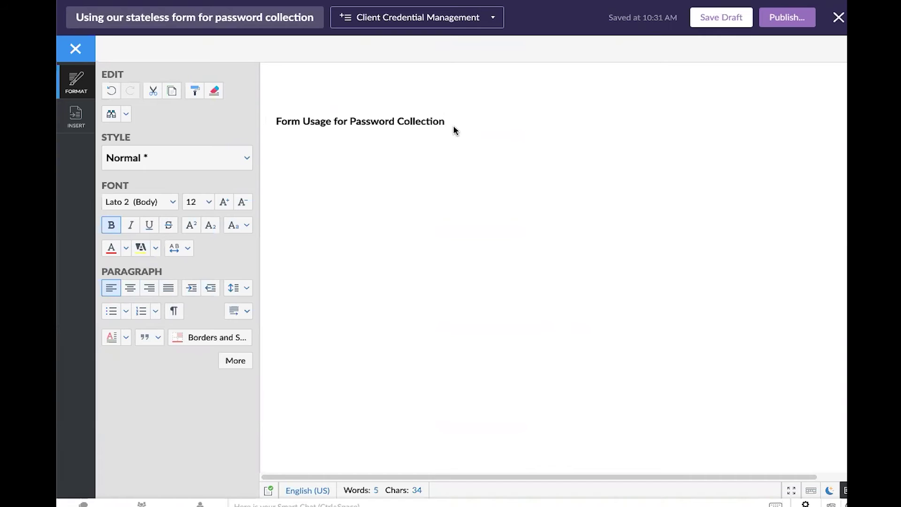
key("ctrl+v")
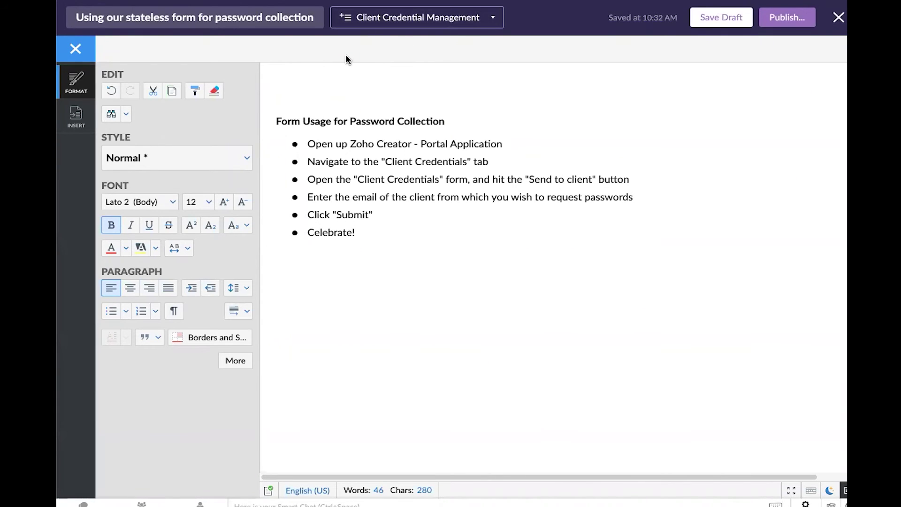
triple_click(330, 122)
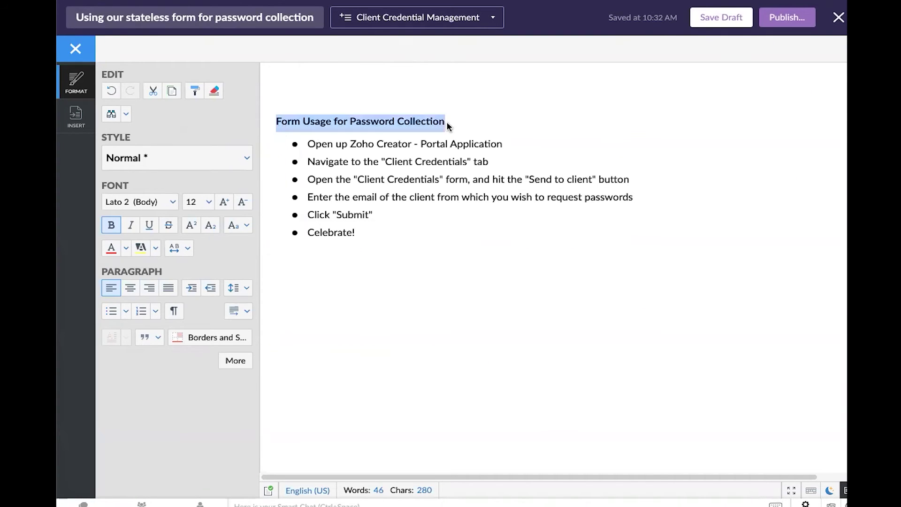
left_click(404, 274)
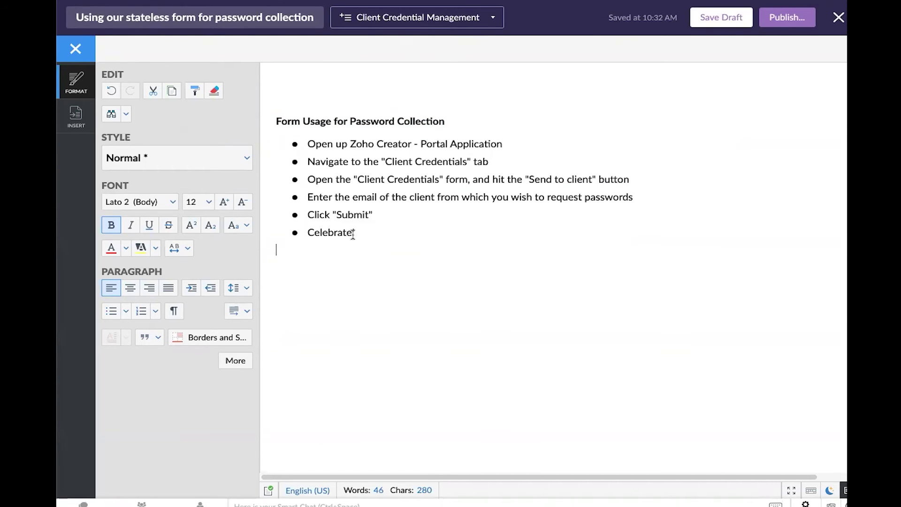
- Save the draft, then publish with note 'V1 completed - quick breakdown of steps' and notifications off
left_click(729, 23)
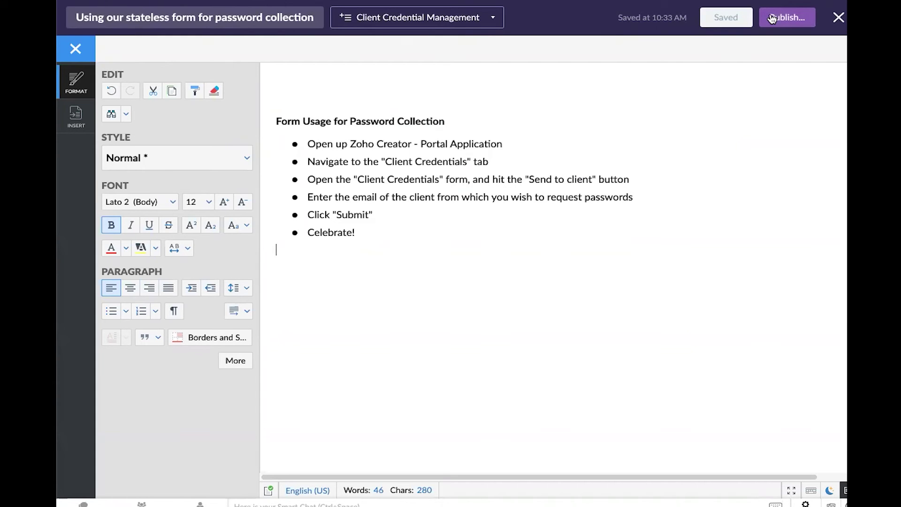
left_click(772, 19)
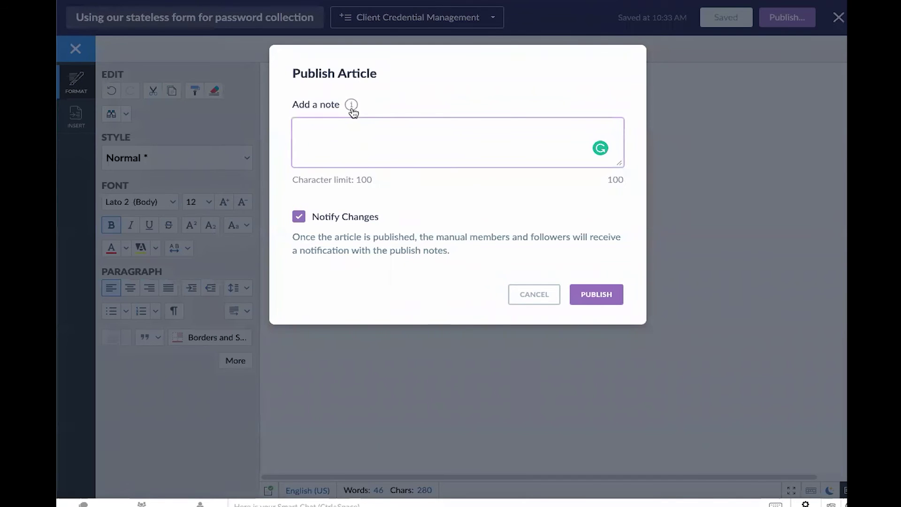
mouse_move(352, 105)
type("V1 completed")
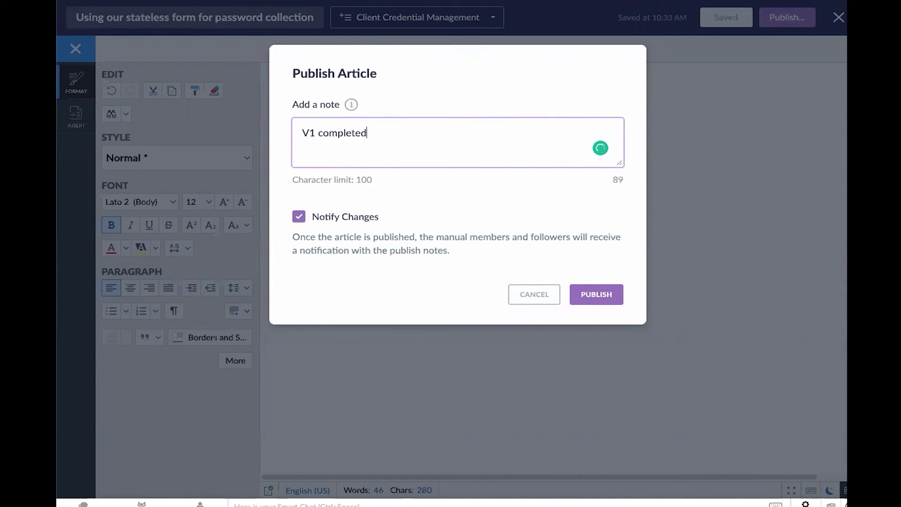
type(" - quick breakdown of steps")
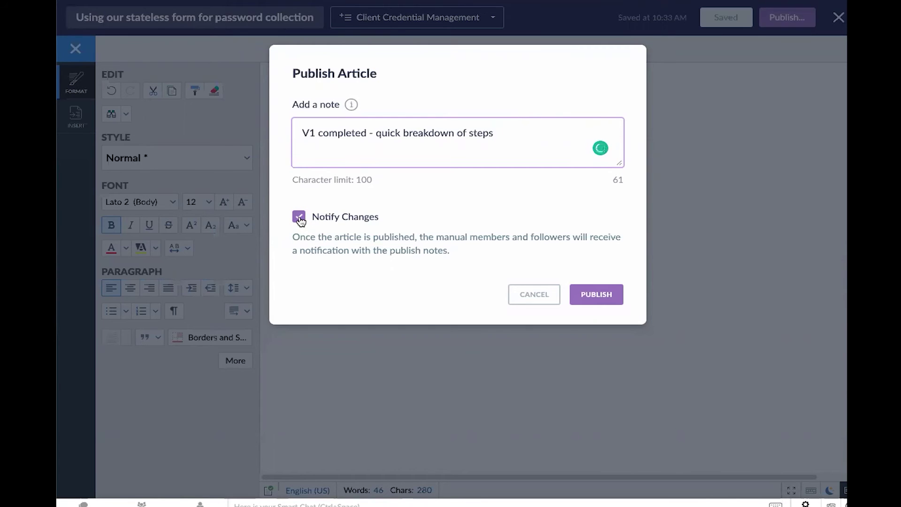
left_click(299, 218)
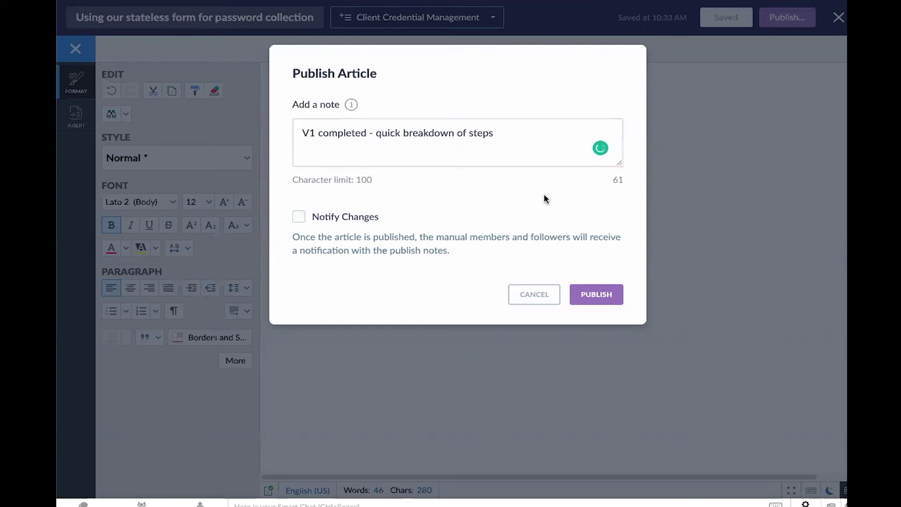
left_click(603, 293)
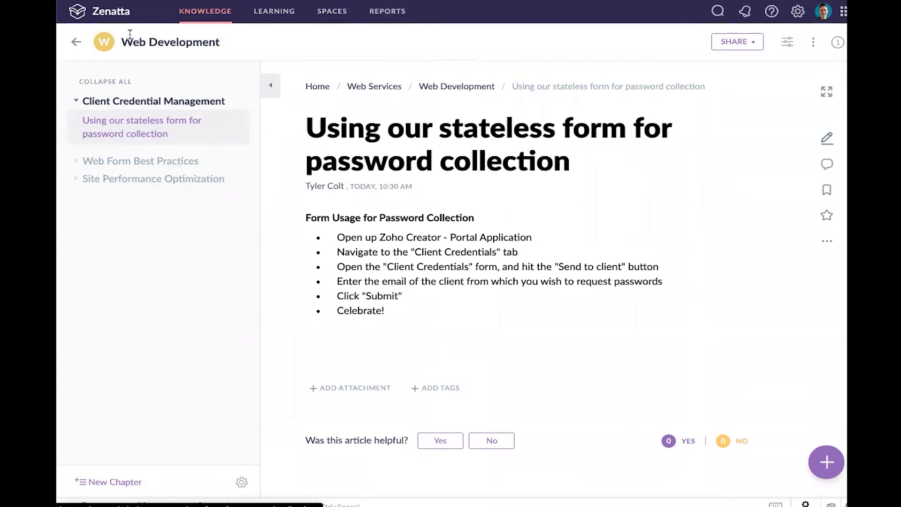
triple_click(213, 42)
left_click(213, 41)
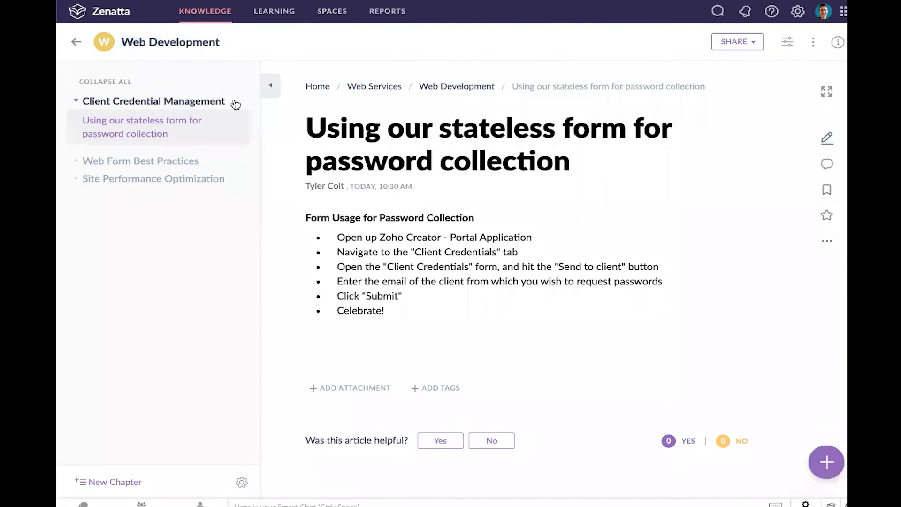
left_click_drag(233, 104, 91, 108)
left_click(91, 108)
left_click(369, 387)
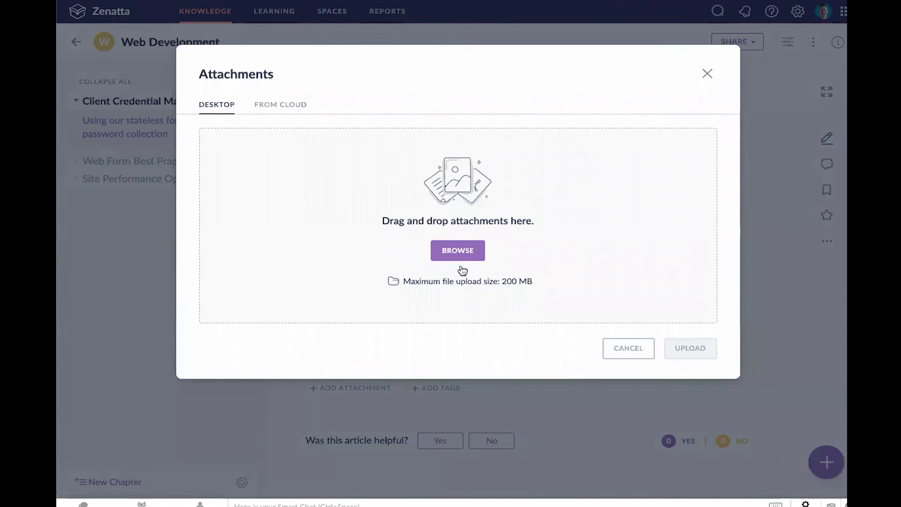
left_click(706, 76)
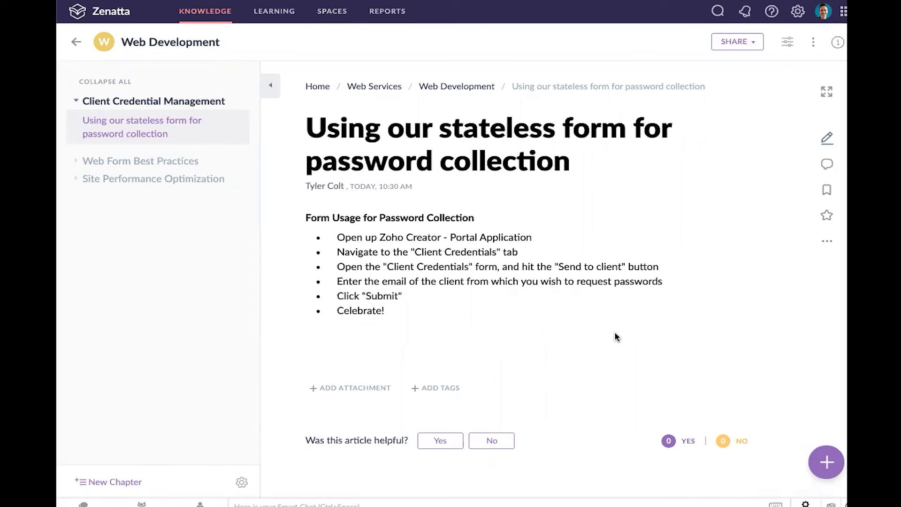
- Post the comment 'This is just a V1, please let me know how to improve this'
left_click(827, 164)
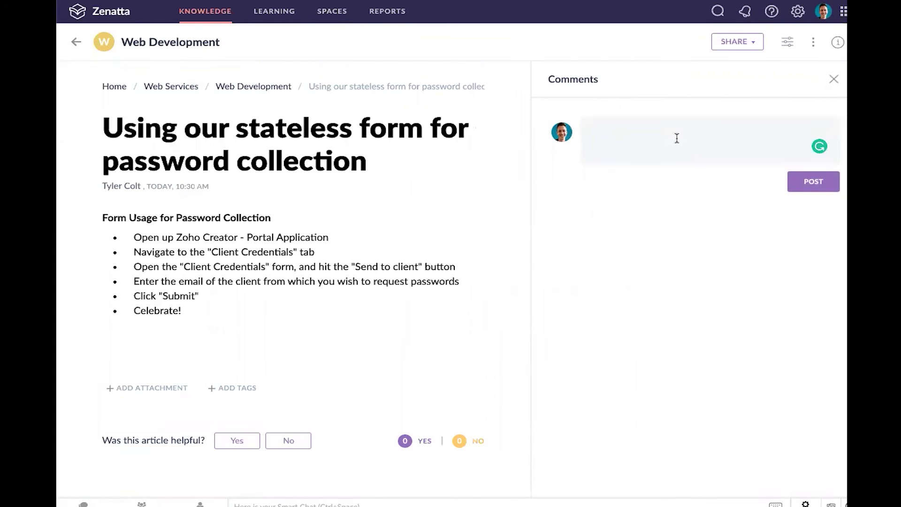
type("This is just a V1, please le")
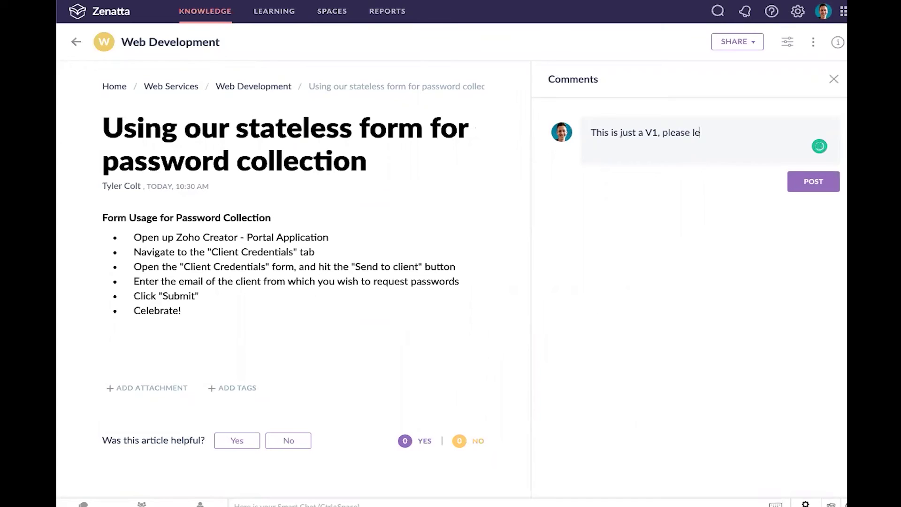
type("t me know how to improve this")
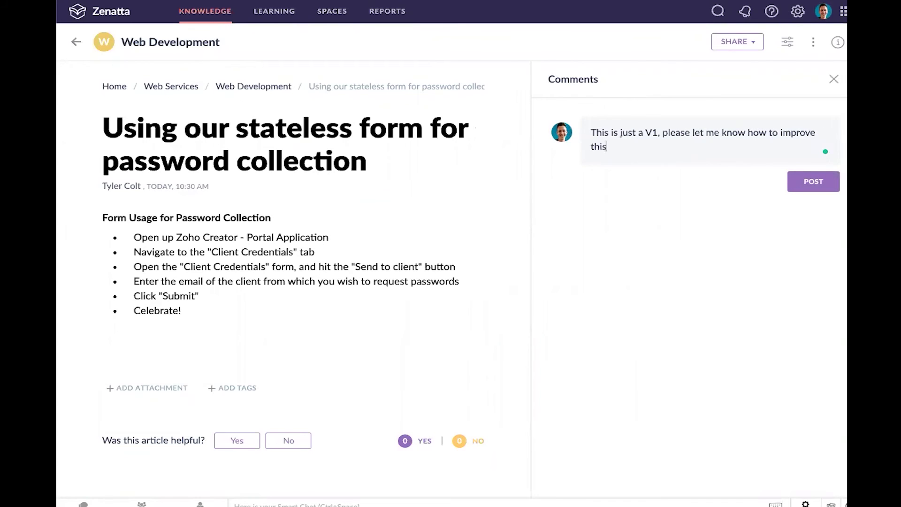
left_click(813, 181)
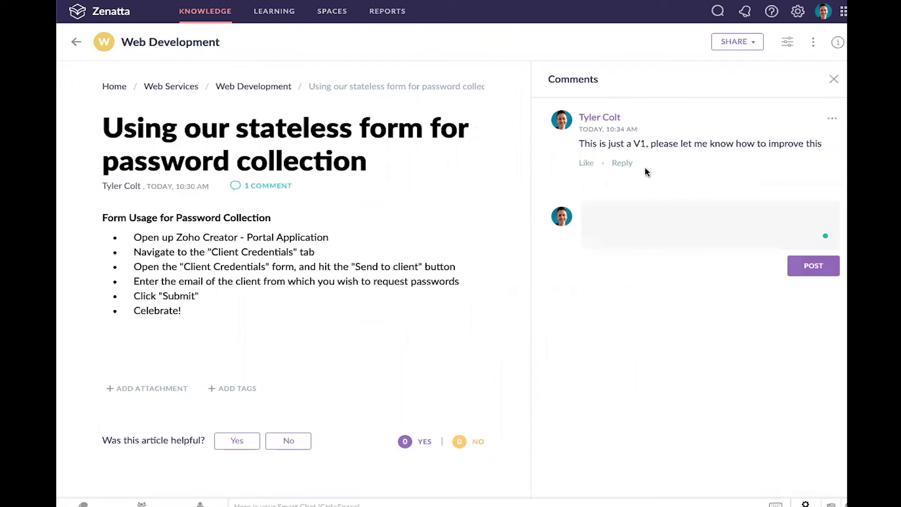
- Reply 'Please add more images!' to that comment and close the comments panel
left_click(621, 164)
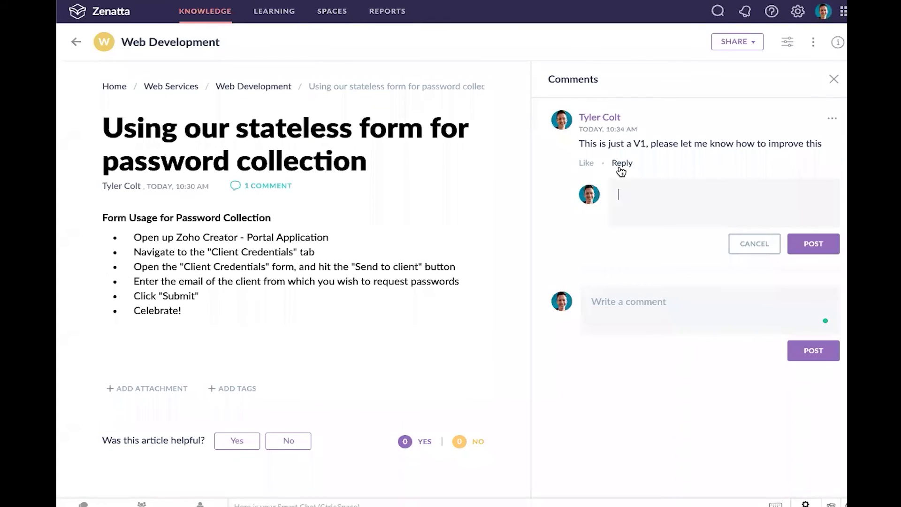
type("Please add more images!")
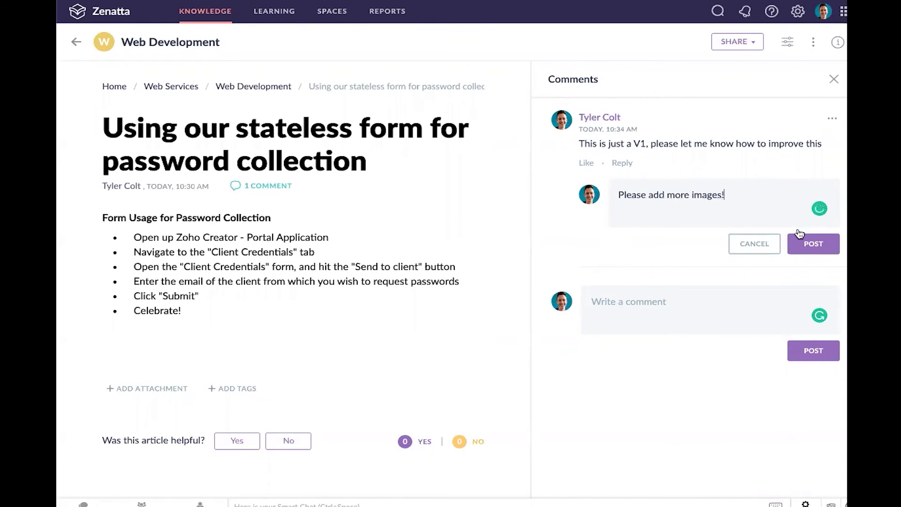
left_click(804, 242)
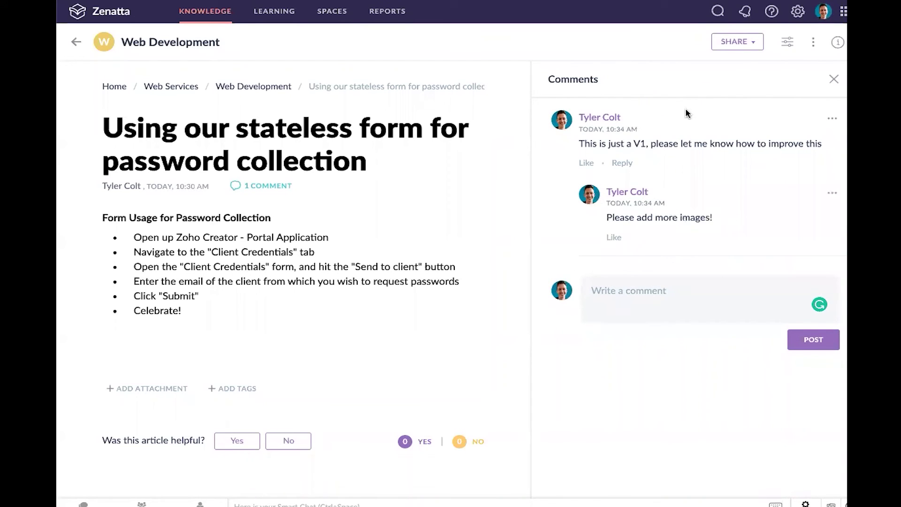
left_click(815, 92)
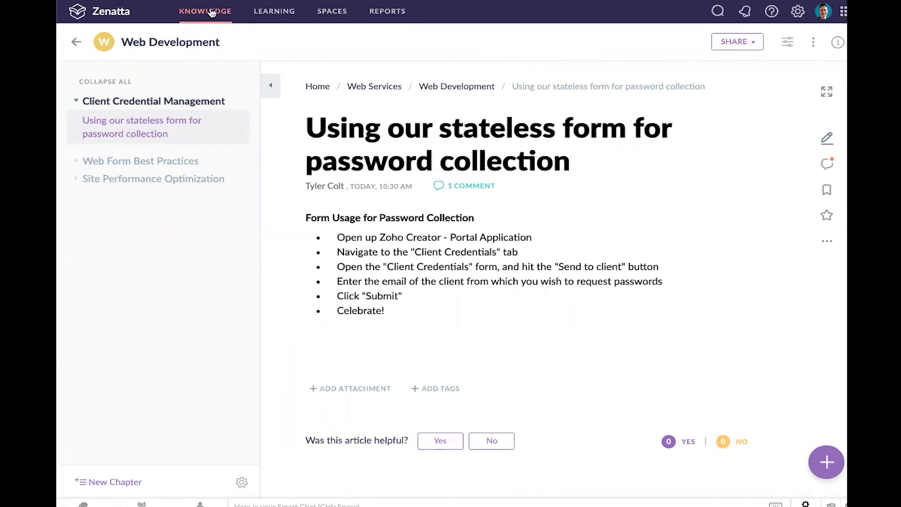
left_click(827, 242)
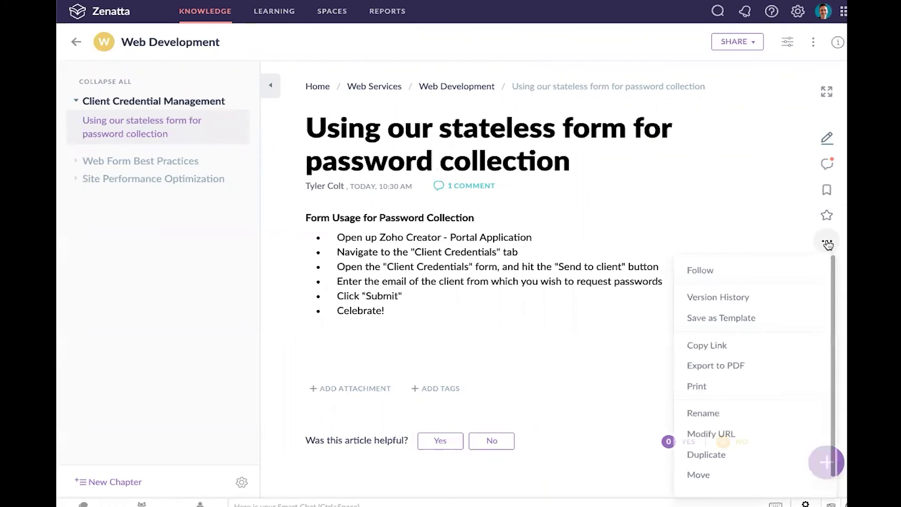
scroll(777, 270, "down", 1)
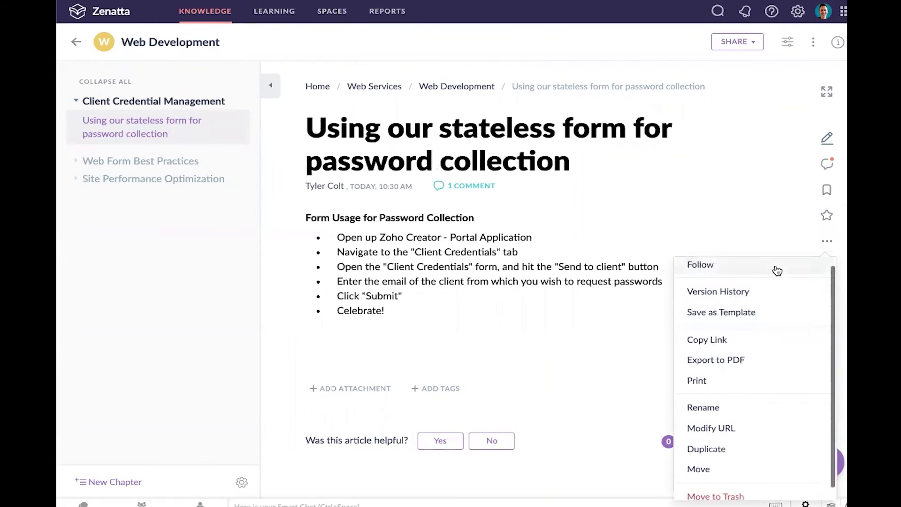
scroll(763, 292, "down", 1)
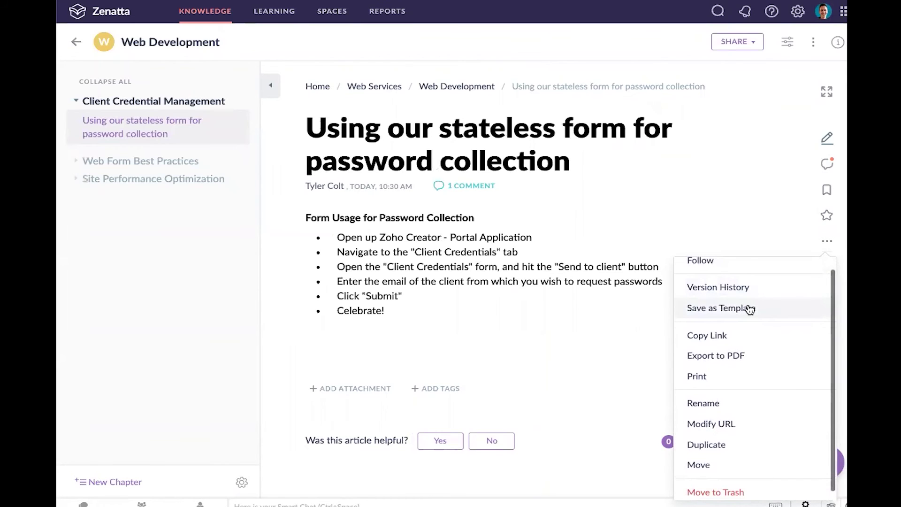
scroll(749, 309, "down", 1)
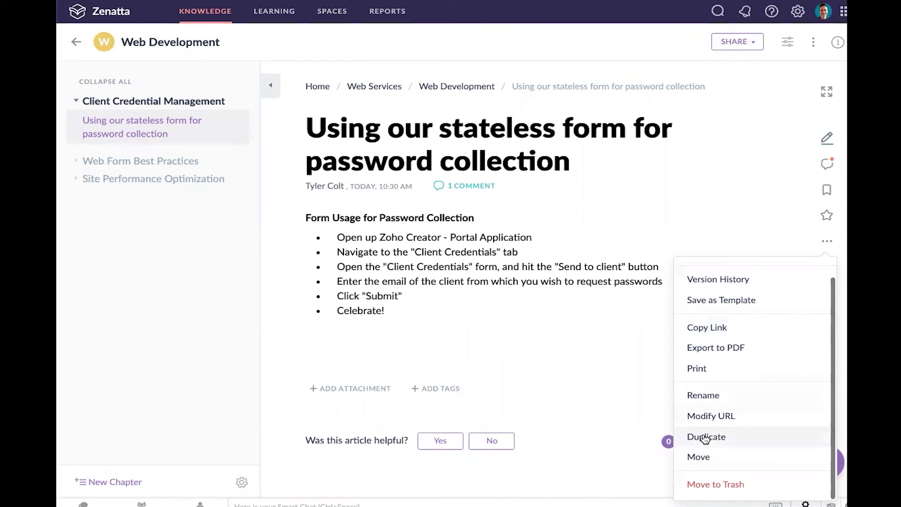
left_click(594, 303)
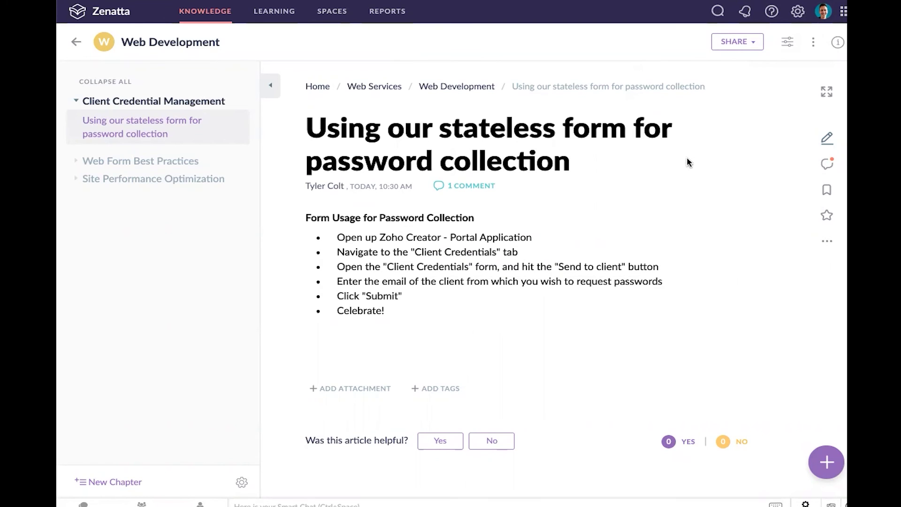
left_click(812, 45)
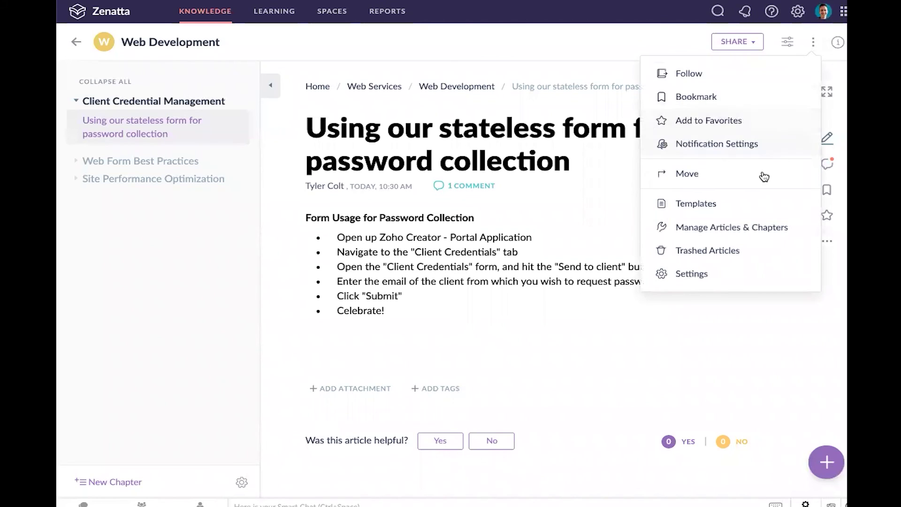
left_click(751, 230)
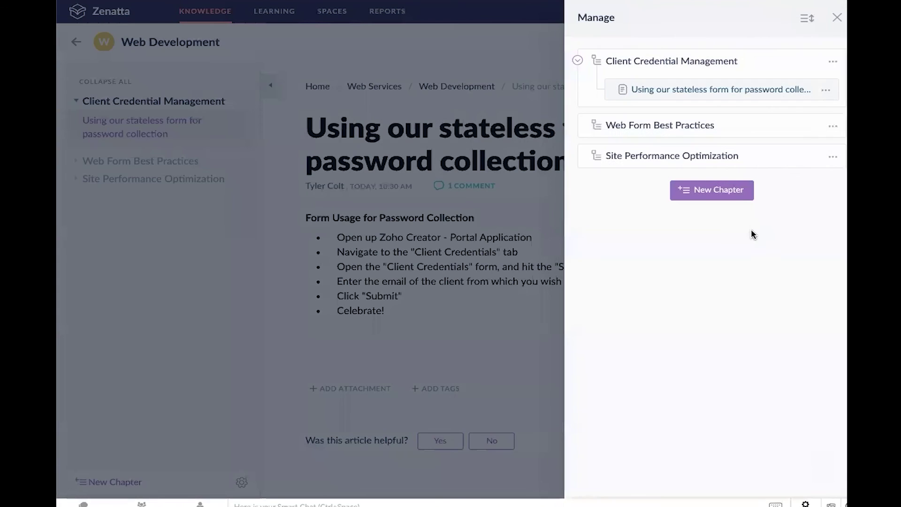
left_click_drag(795, 123, 766, 72)
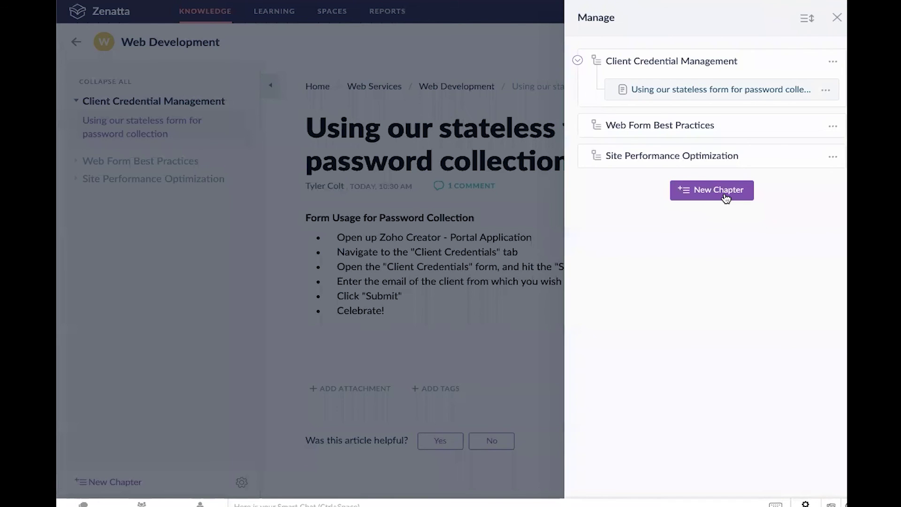
left_click(836, 17)
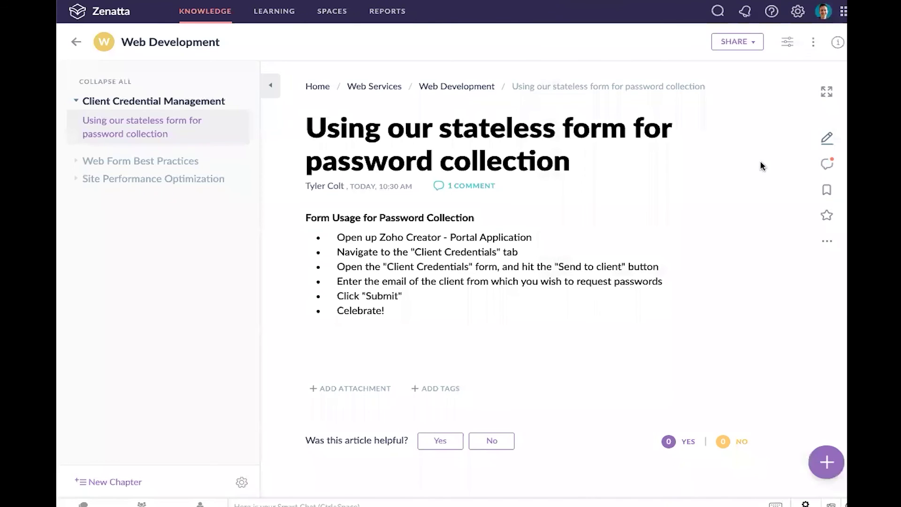